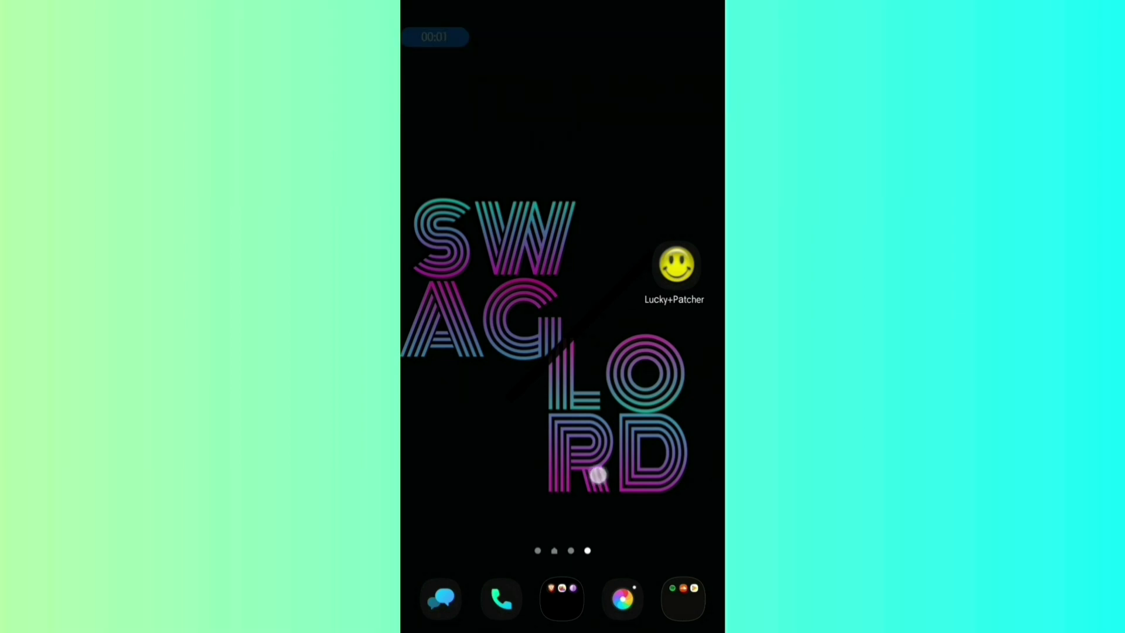
# Step: Open the app drawer to launch Narrator's Voice, which opens on a full-screen ad
pyautogui.moveTo(597, 471); pyautogui.dragTo(597, 235)
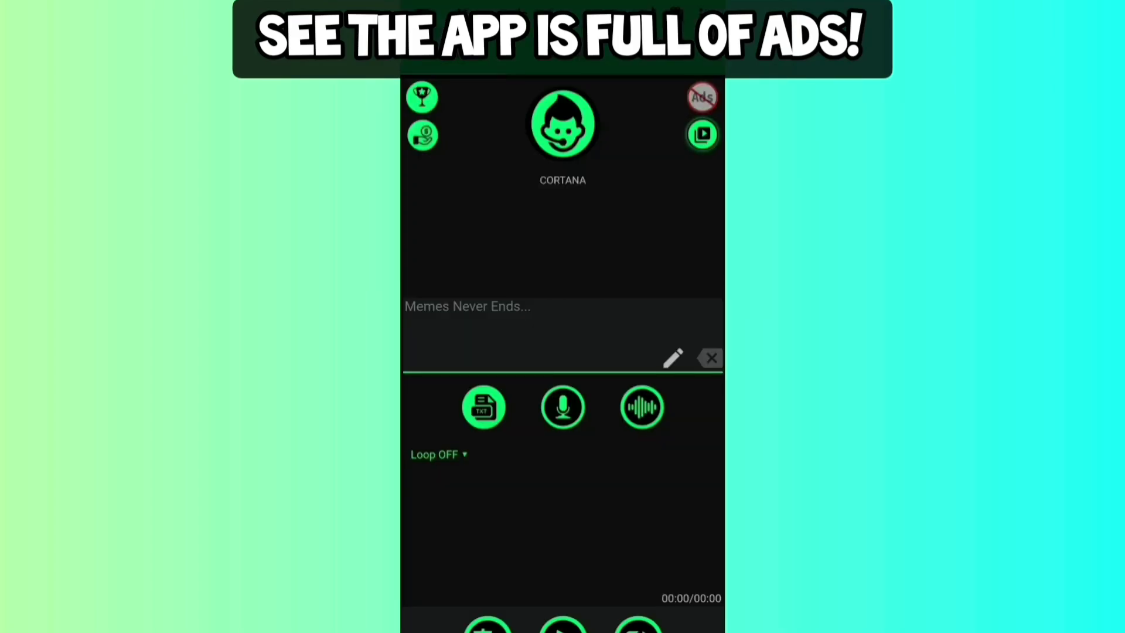
# Step: Enter 'Hello' as the speech text, then close Narrator's Voice from recent apps
pyautogui.click(618, 303)
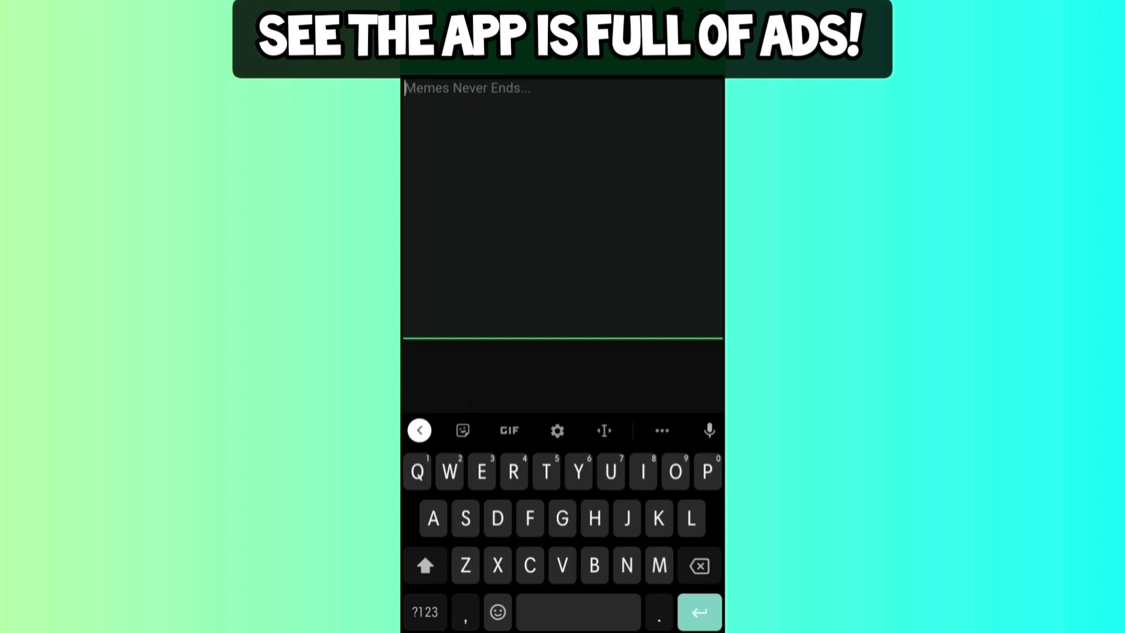
pyautogui.write('Hello')
pyautogui.press('Return')
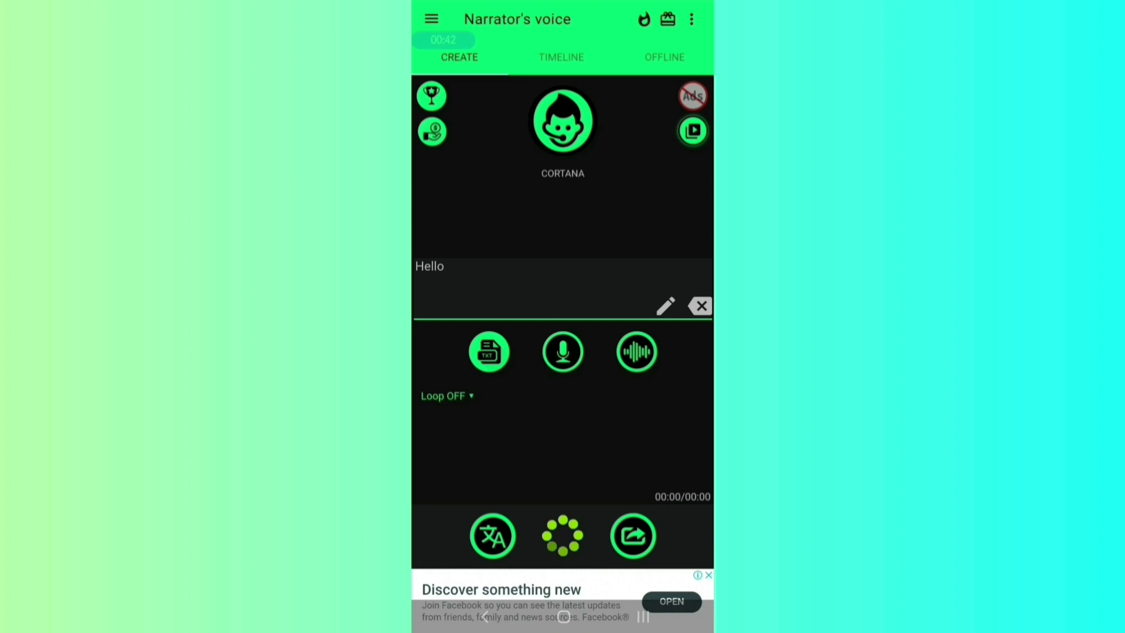
pyautogui.moveTo(590, 573); pyautogui.dragTo(598, 88)
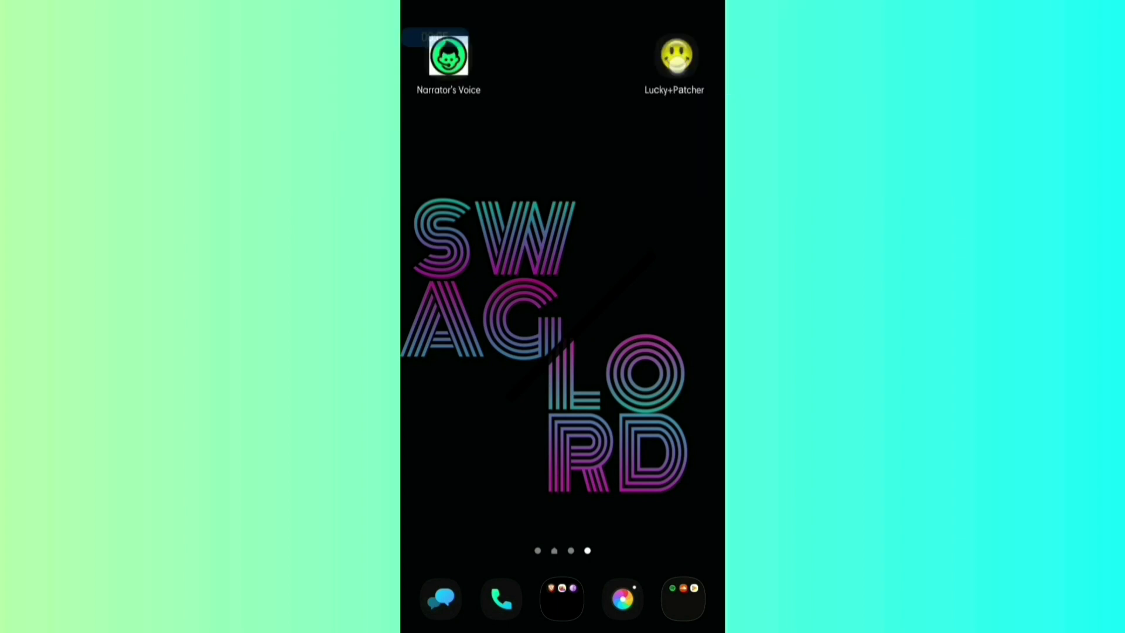
# Step: Launch Lucky Patcher and locate Narrator's Voice, flagged 'Google Ads found', in its app list
pyautogui.moveTo(676, 54); pyautogui.dragTo(676, 159)
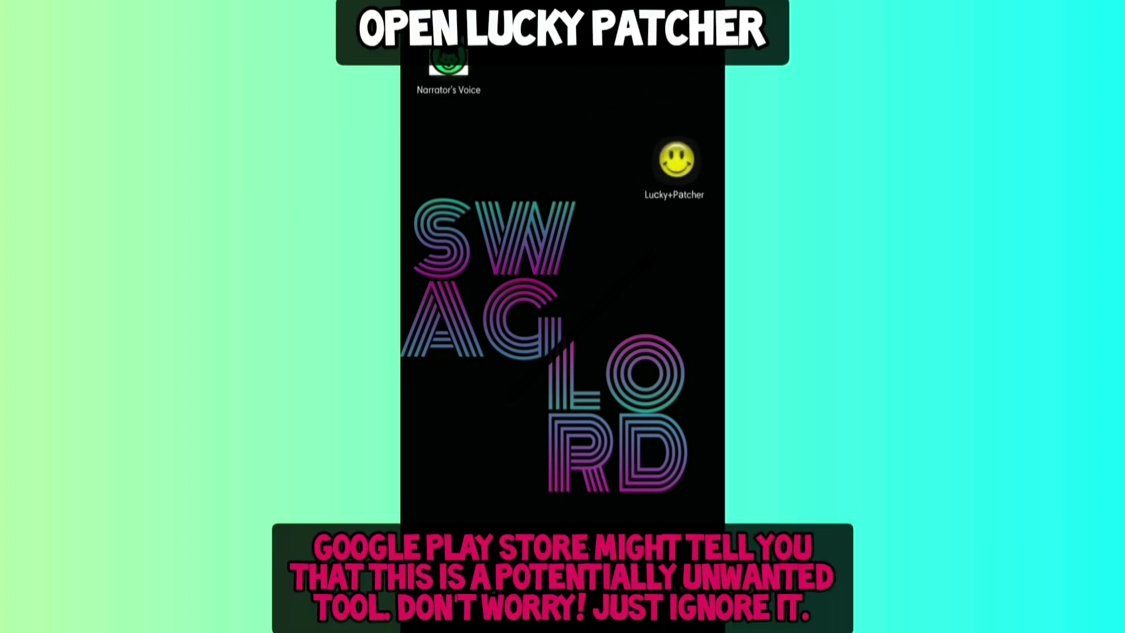
pyautogui.click(676, 159)
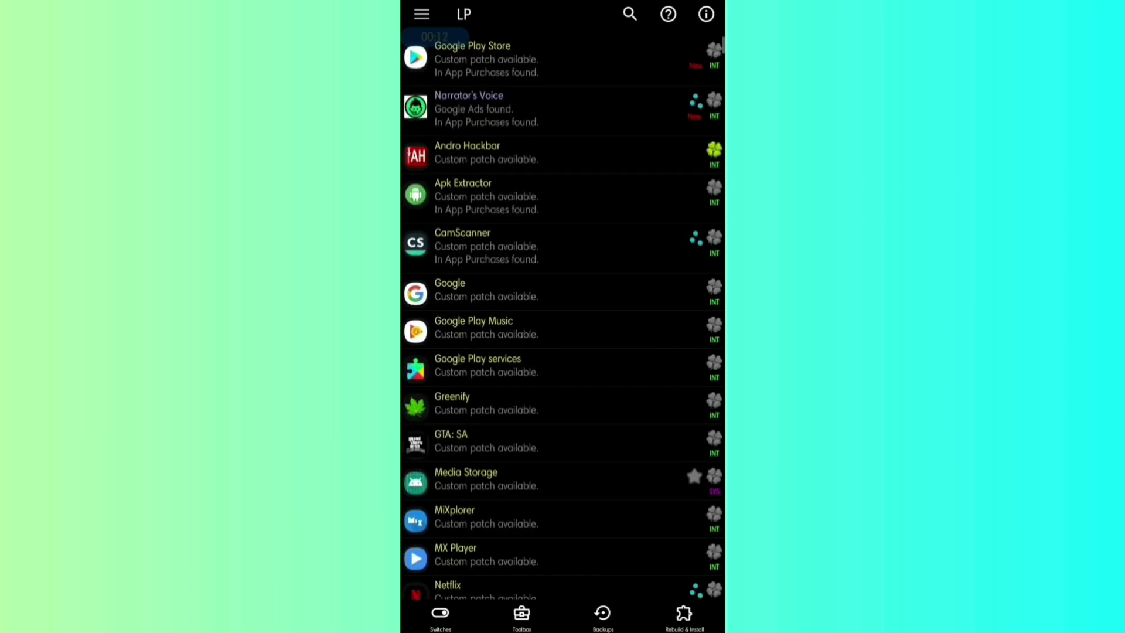
pyautogui.scroll(-3, 563, 351)
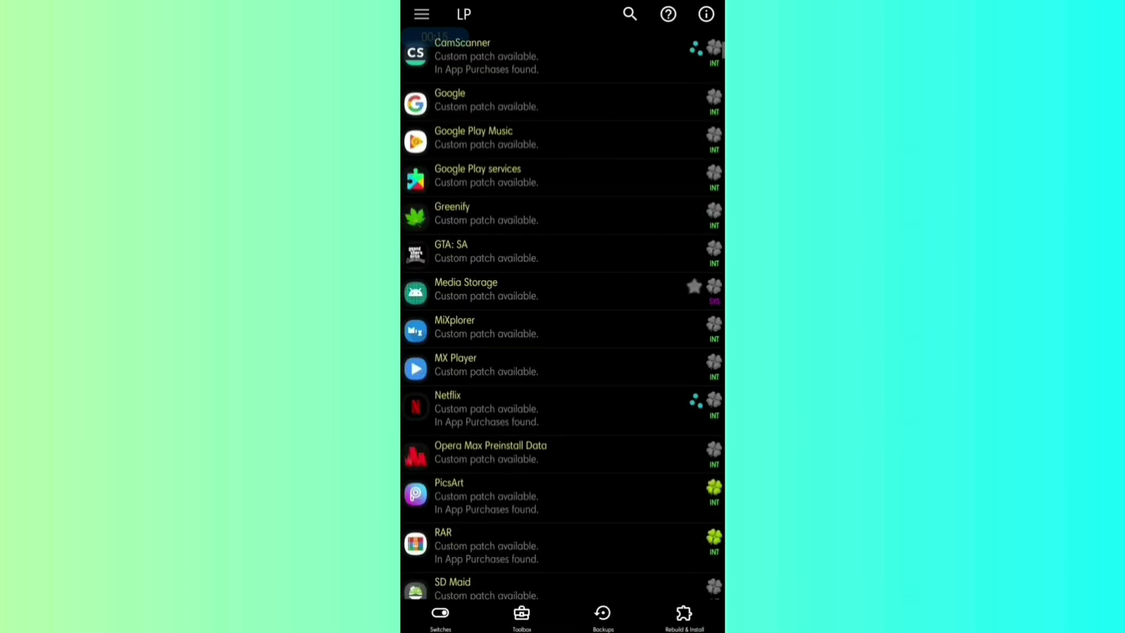
pyautogui.scroll(1, 577, 477)
pyautogui.scroll(2, 577, 477)
# Step: Build a modified Narrator's Voice APK without Google Ads, with Remove dependencies ticked
pyautogui.click(558, 107)
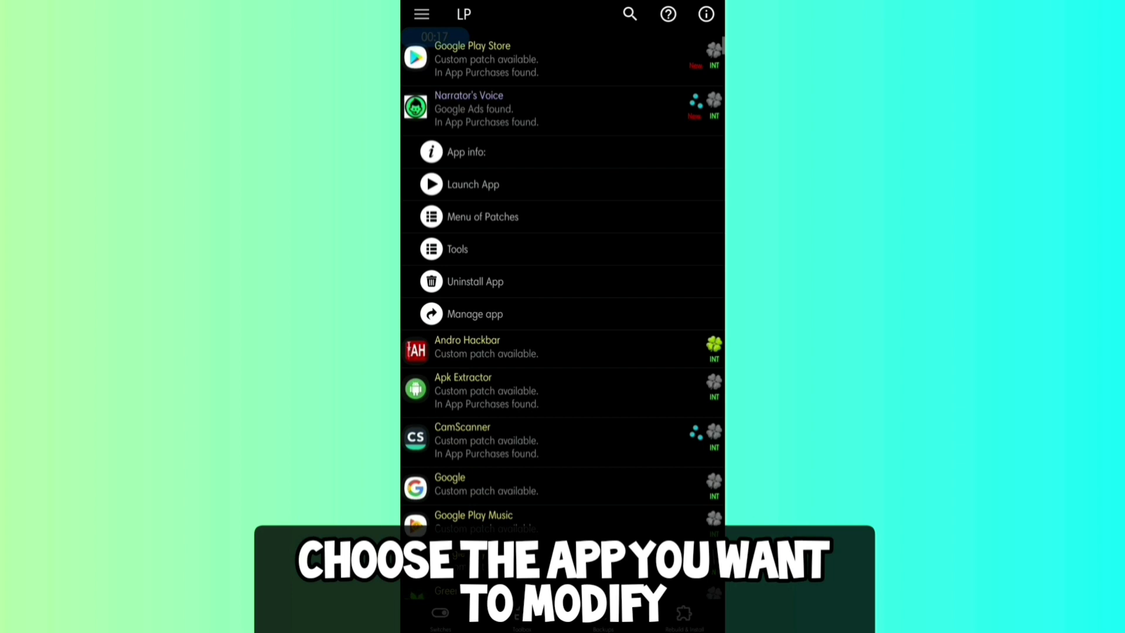
pyautogui.click(547, 110)
pyautogui.click(530, 218)
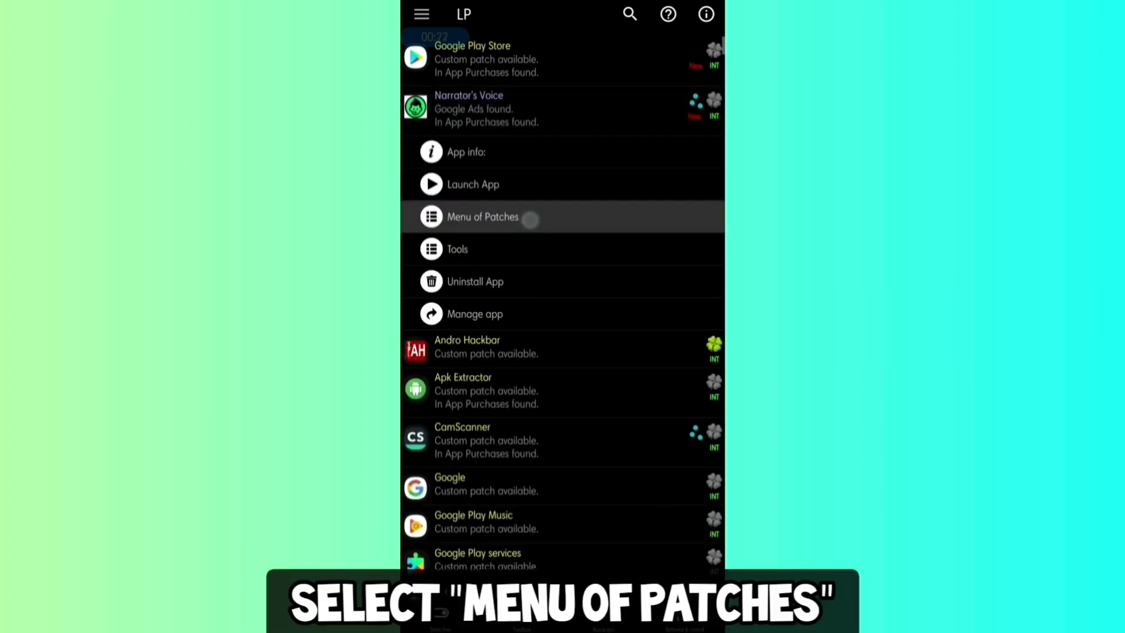
pyautogui.click(537, 317)
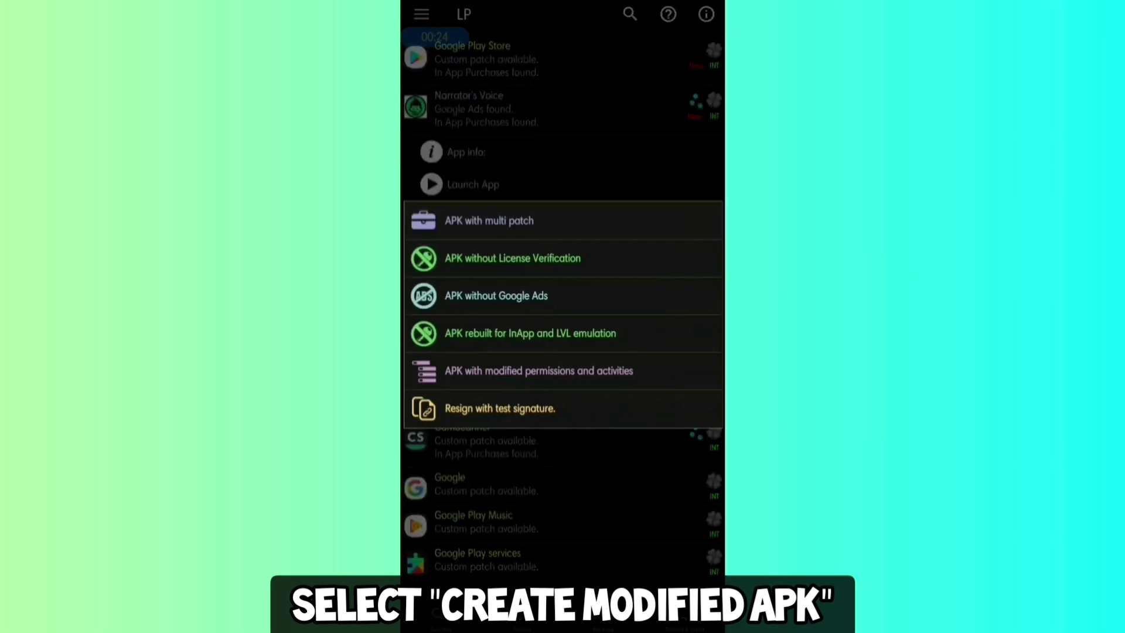
pyautogui.click(495, 295)
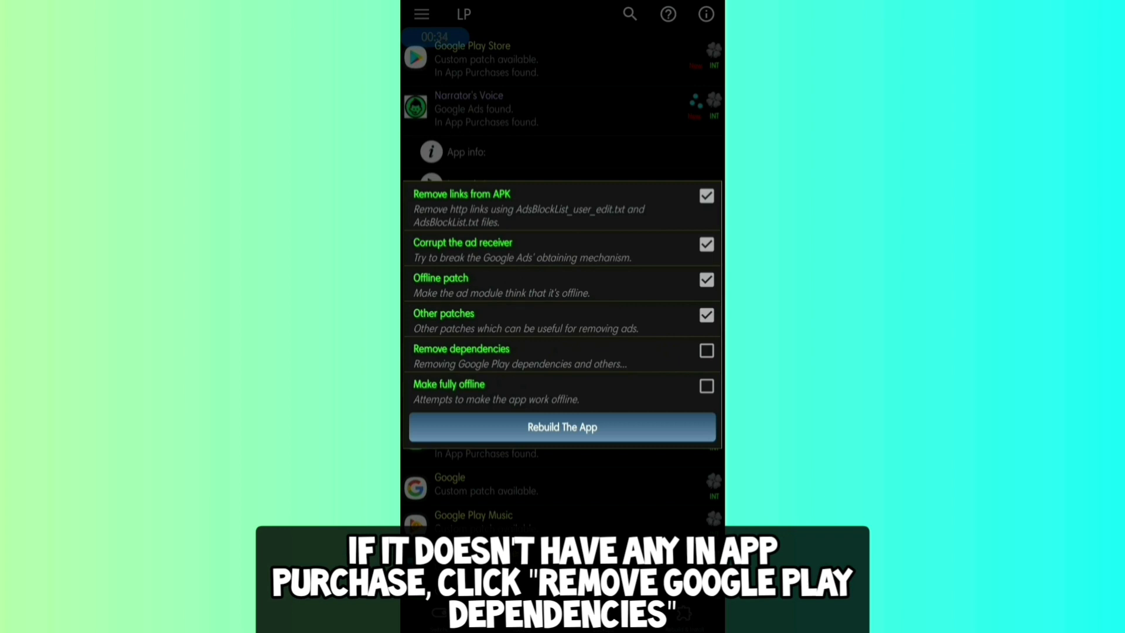
pyautogui.click(706, 351)
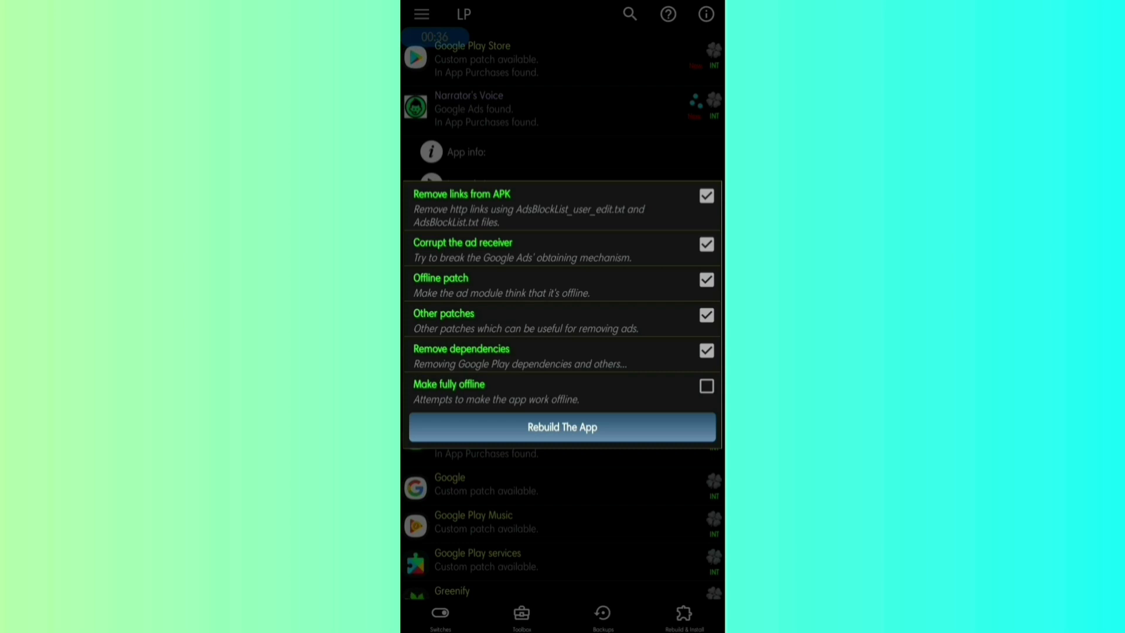
pyautogui.click(562, 427)
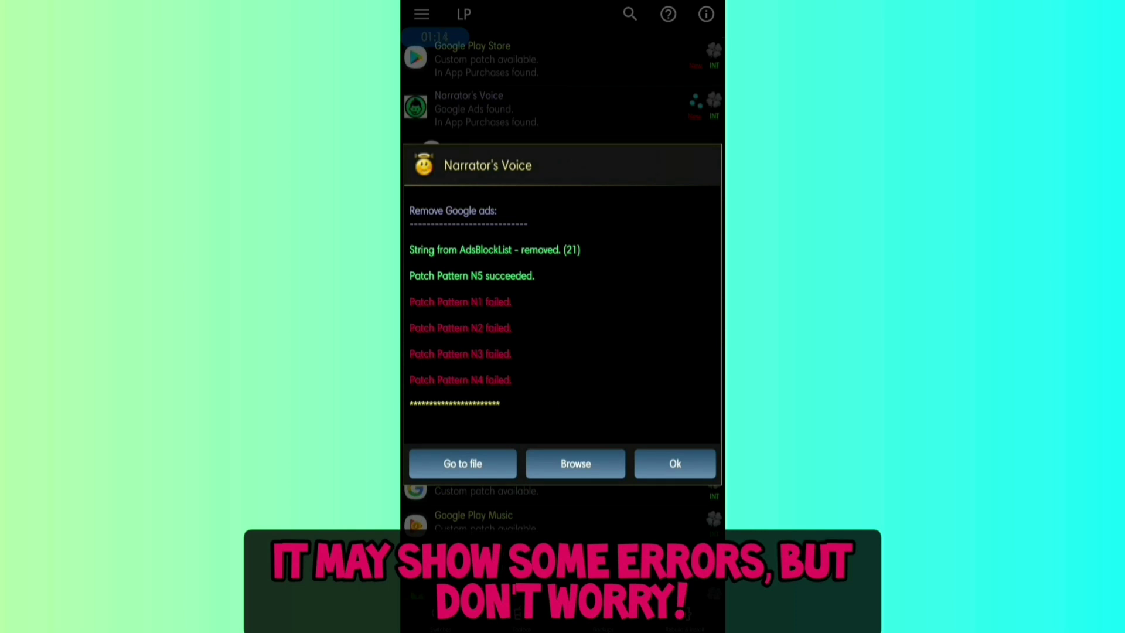
# Step: Dismiss the patch report listing one succeeded and several failed patterns
pyautogui.click(675, 463)
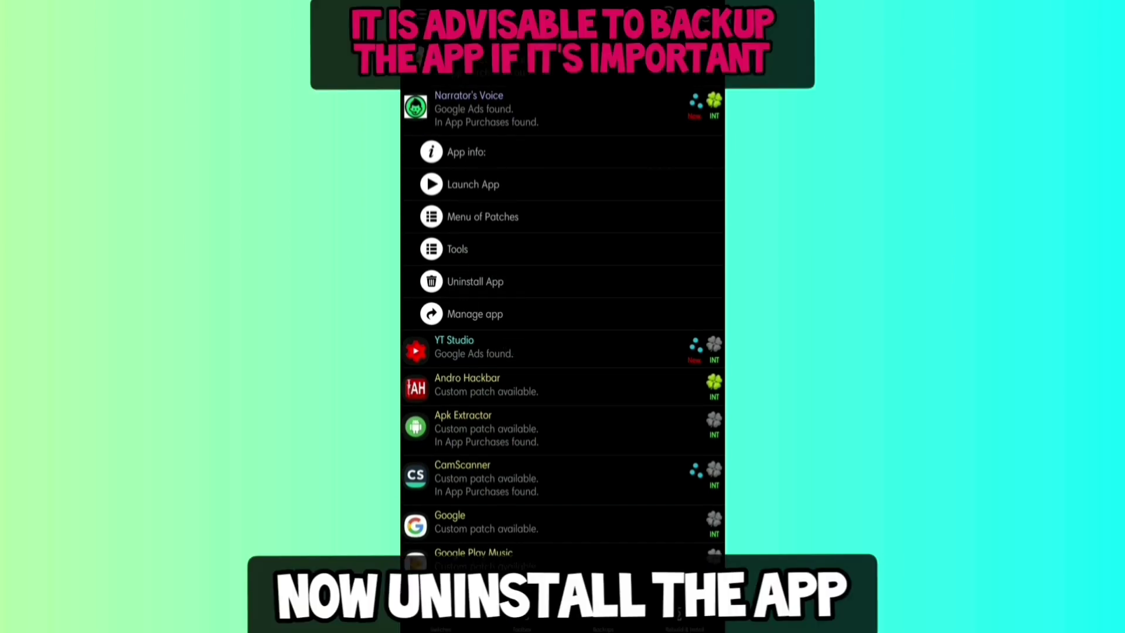
# Step: Uninstall the original Narrator's Voice, confirming in Lucky Patcher and the system dialog
pyautogui.click(525, 282)
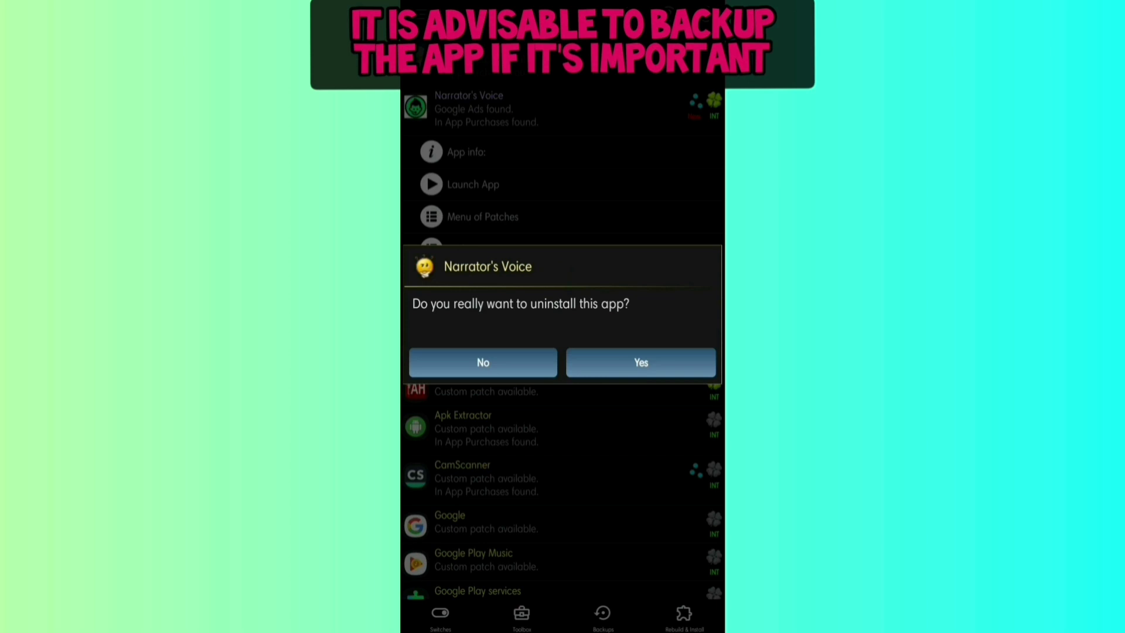
pyautogui.click(641, 362)
pyautogui.click(631, 592)
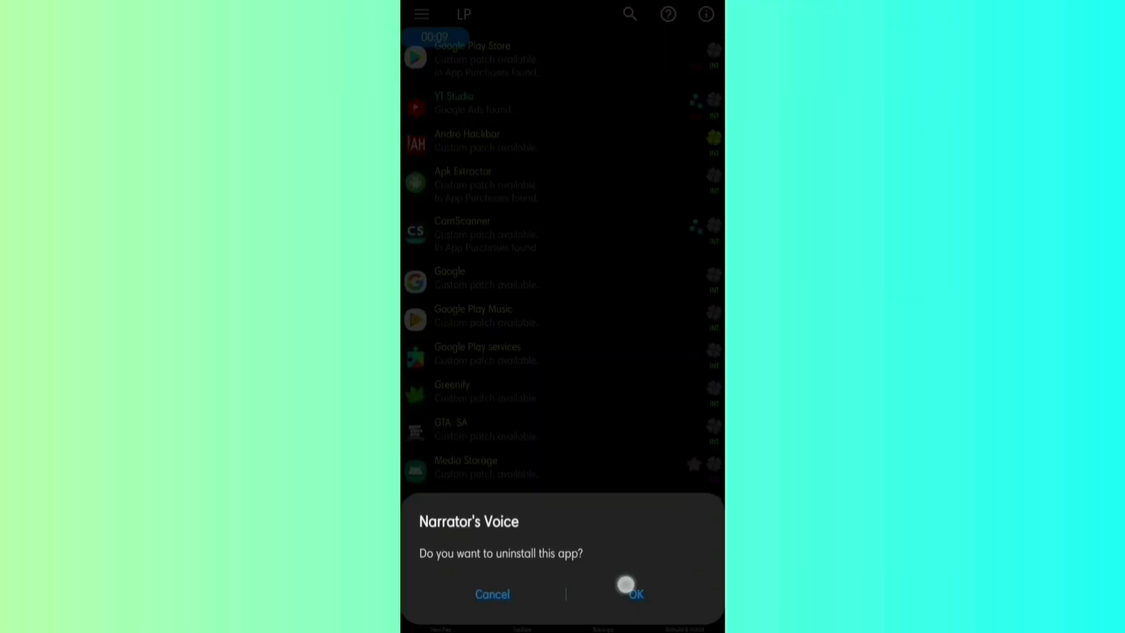
pyautogui.scroll(1, 609, 333)
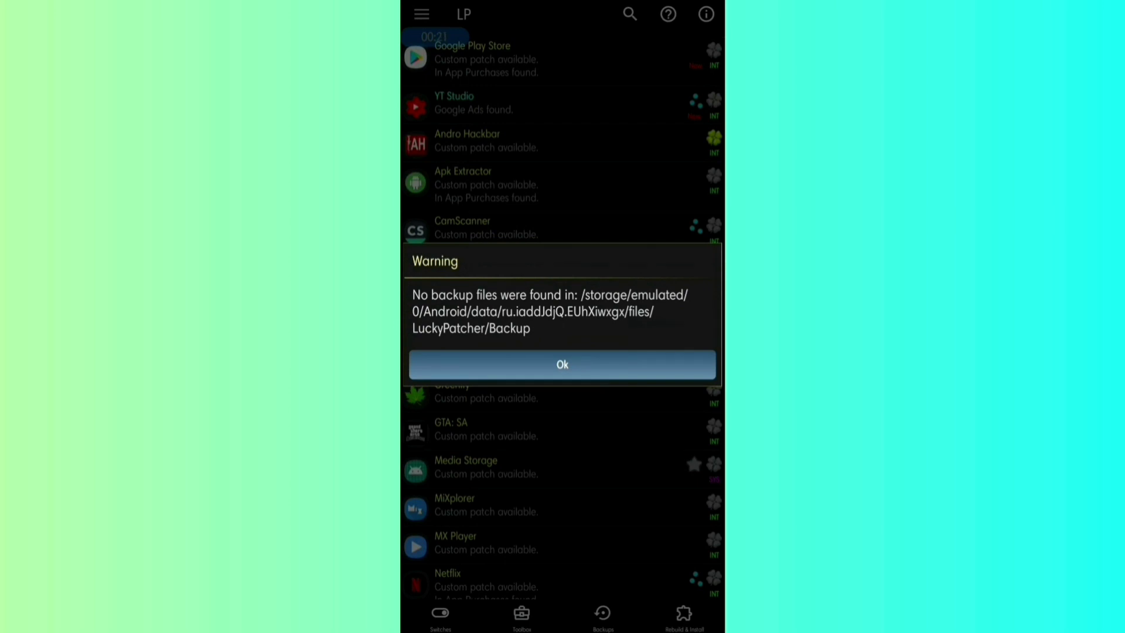
# Step: Dismiss the no-backup warning and browse to the Modified folder in Rebuild & Install
pyautogui.click(585, 369)
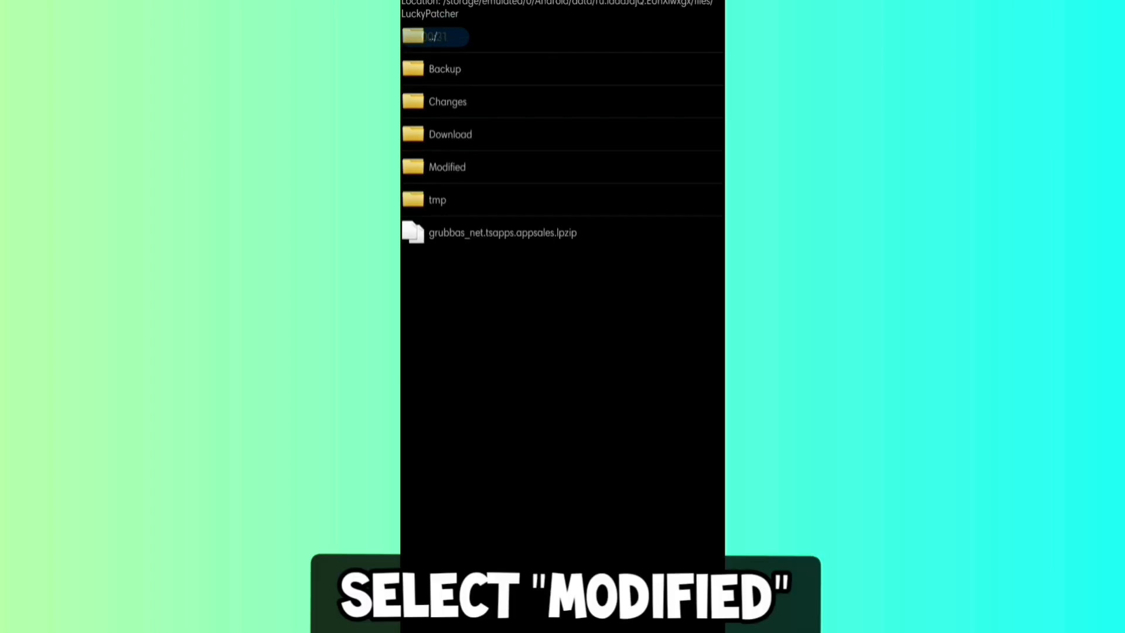
pyautogui.click(447, 167)
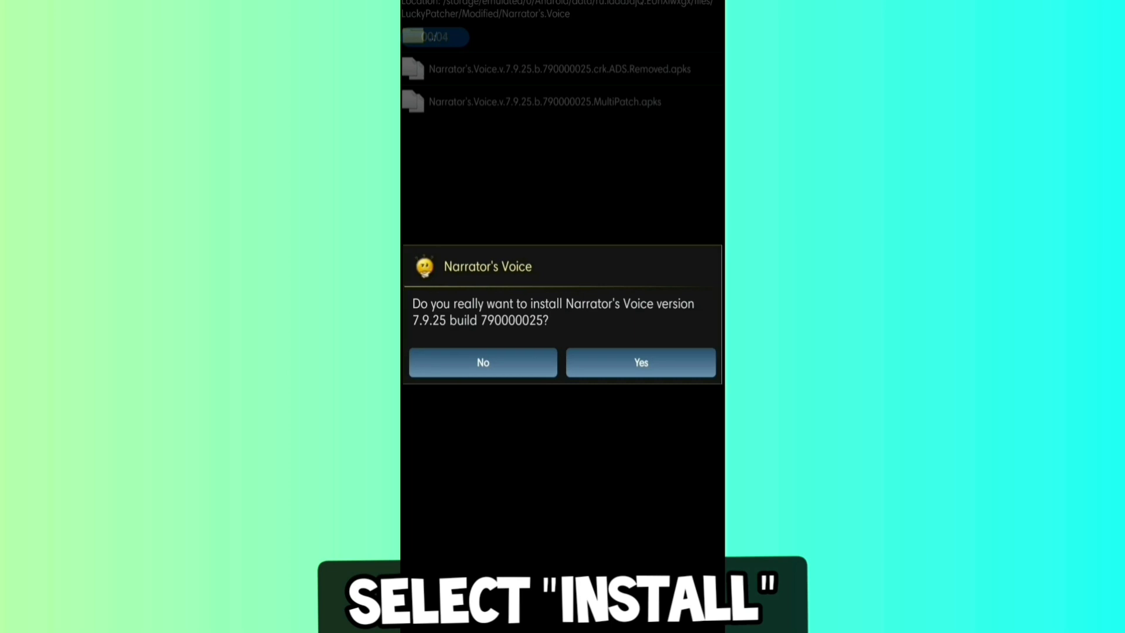
# Step: Install the ads-removed Narrator's Voice 7.9.25 build, approving the system prompt
pyautogui.click(640, 362)
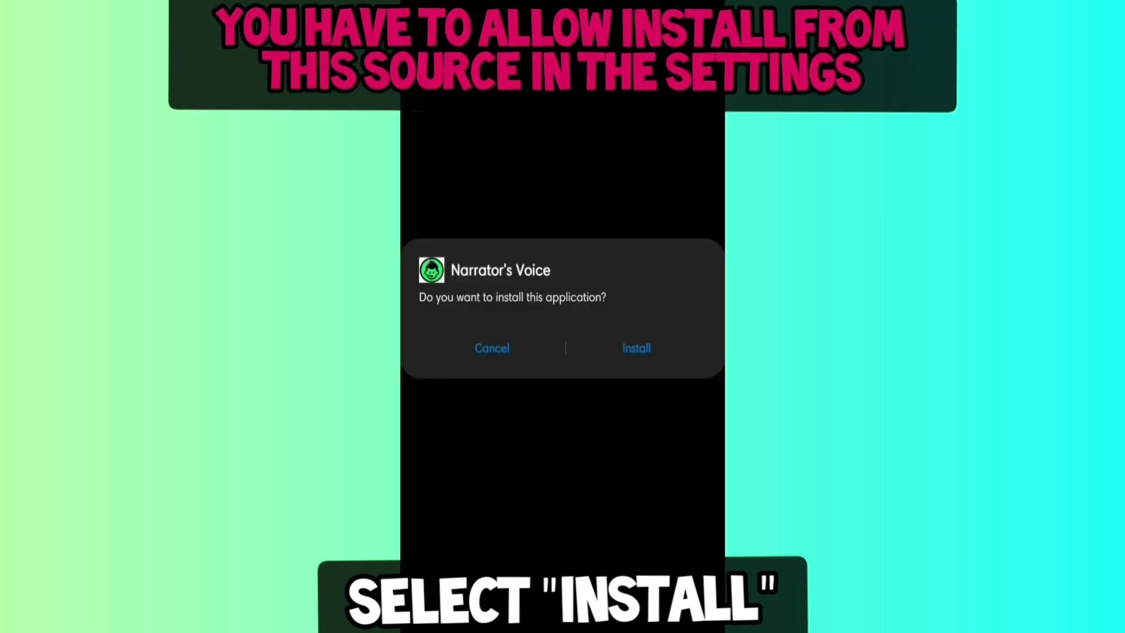
pyautogui.click(627, 347)
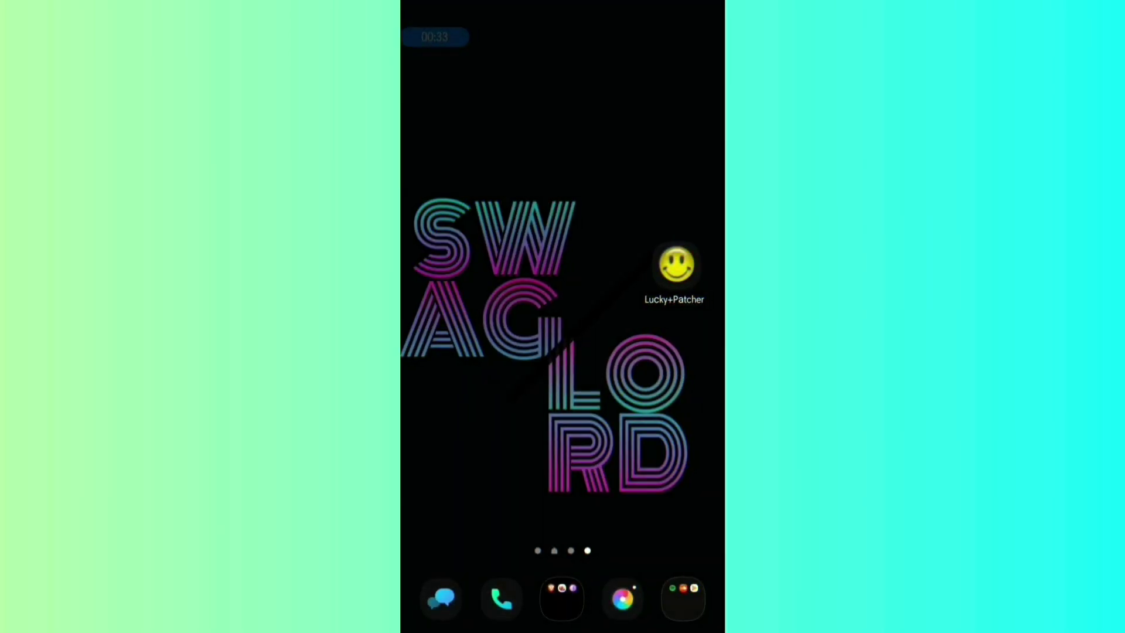
# Step: Launch the patched Narrator's Voice from the app drawer, now opening without ads
pyautogui.moveTo(562, 516); pyautogui.dragTo(562, 263)
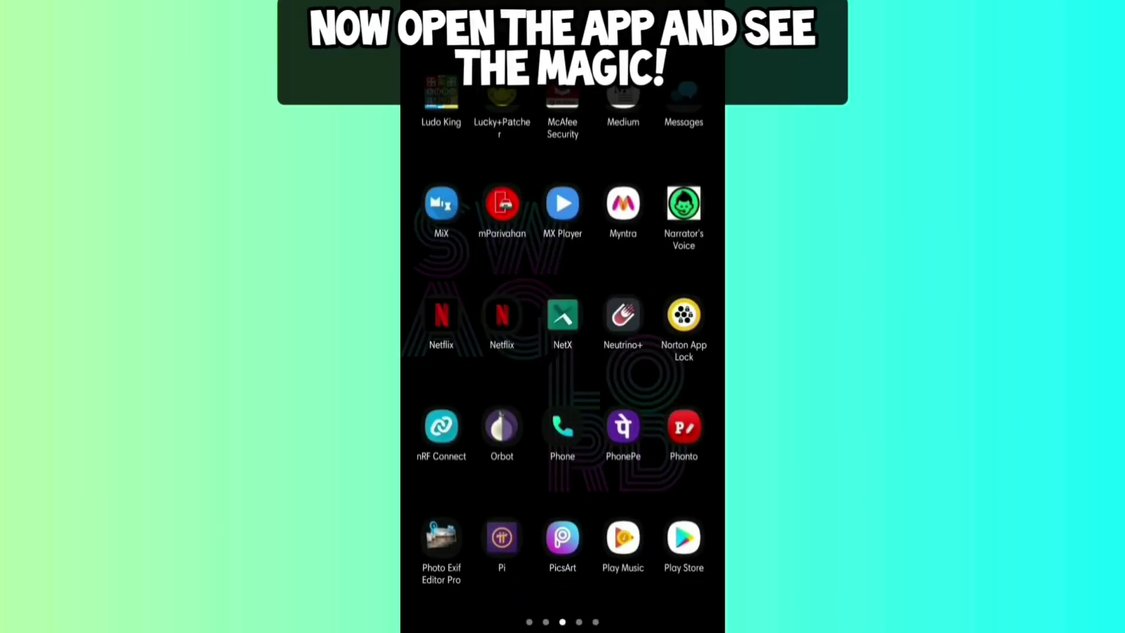
pyautogui.click(683, 203)
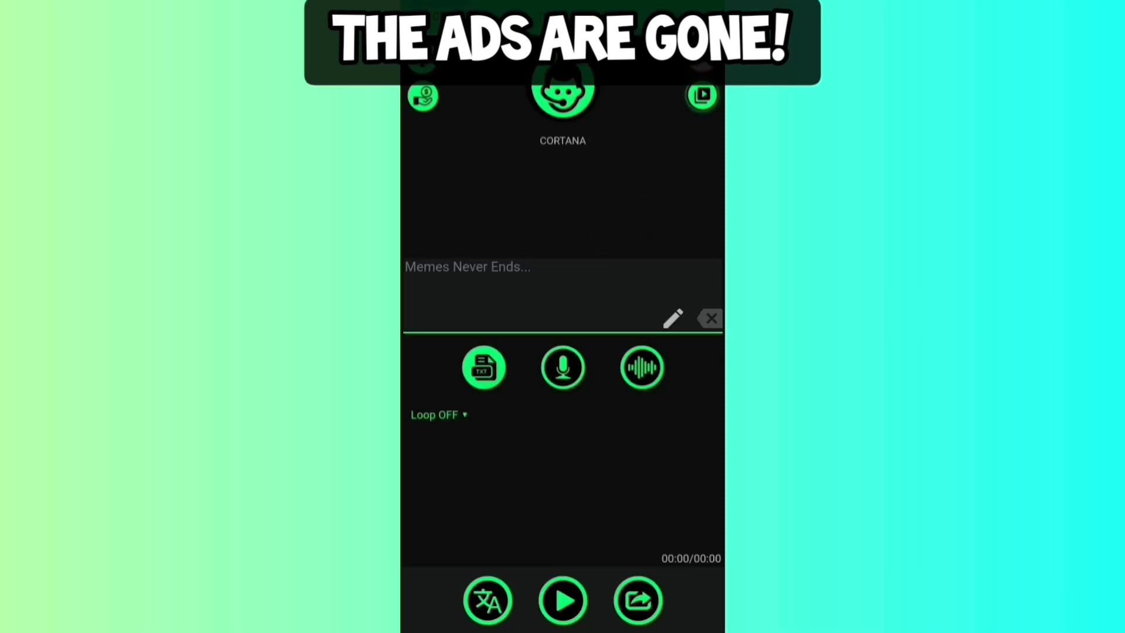
# Step: Enter 'Hello guys!' as the speech text and play it aloud
pyautogui.click(555, 274)
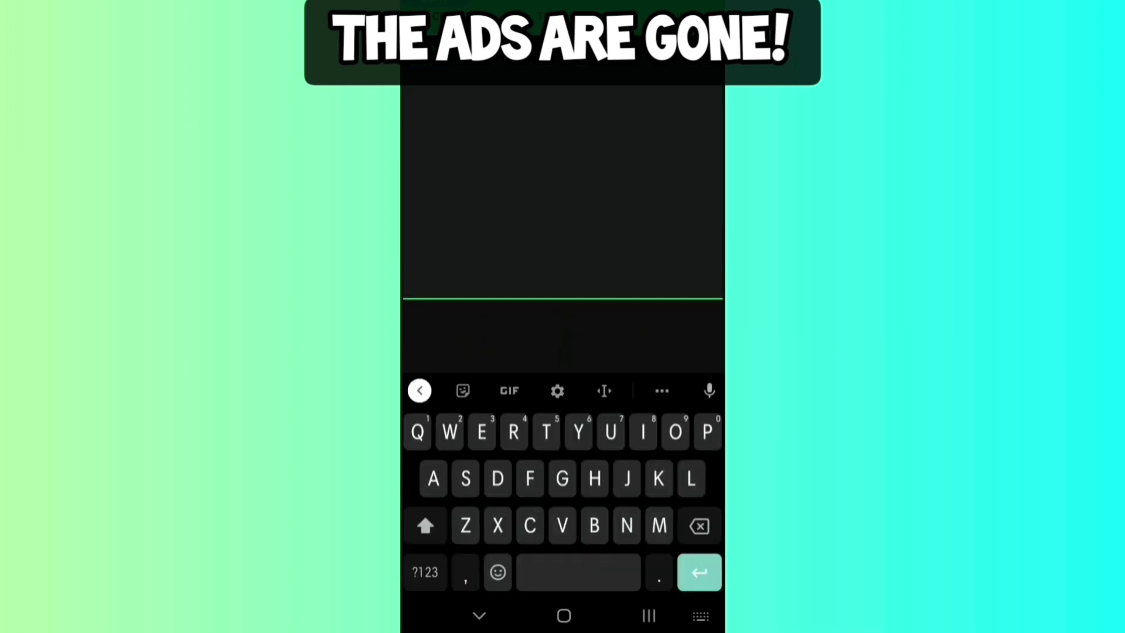
pyautogui.write('Hello gu')
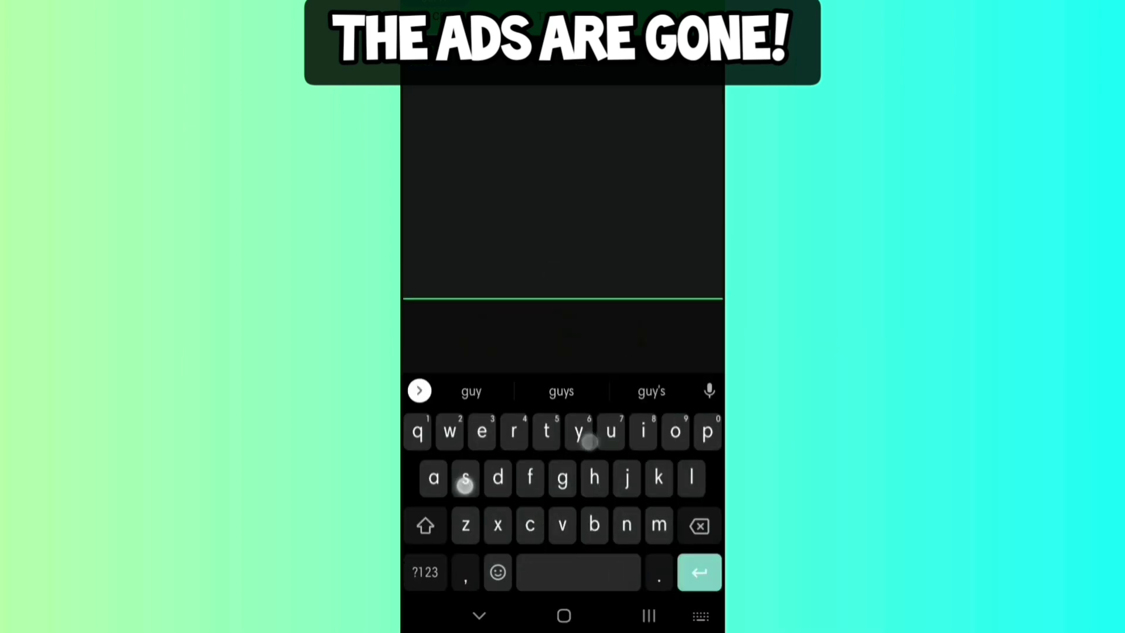
pyautogui.write('ys')
pyautogui.click(425, 572)
pyautogui.click(698, 572)
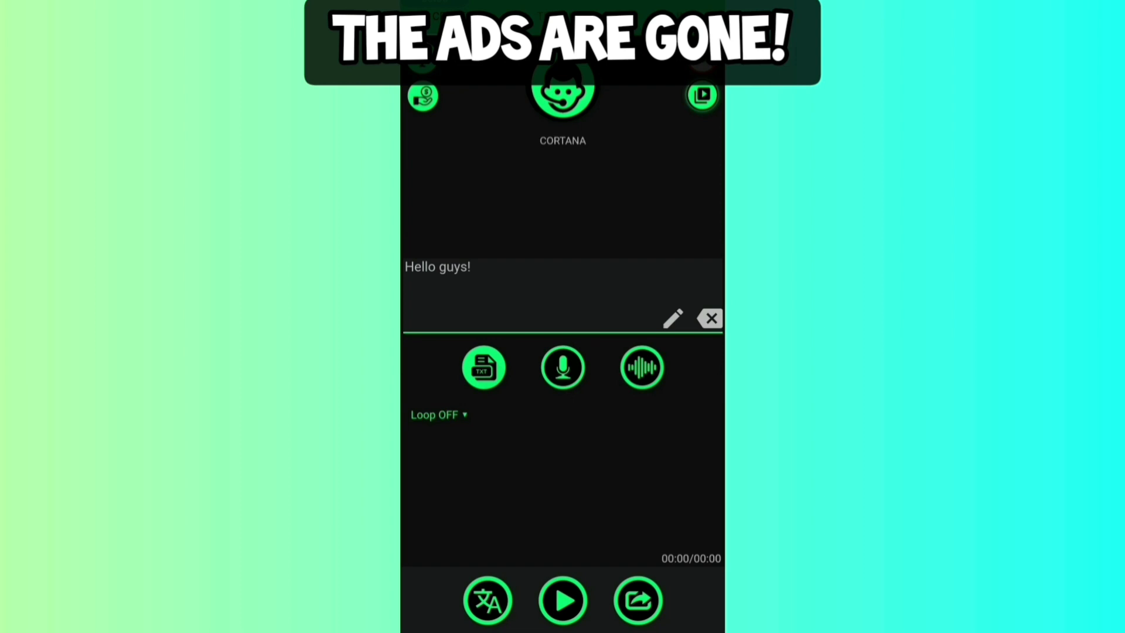
pyautogui.click(562, 601)
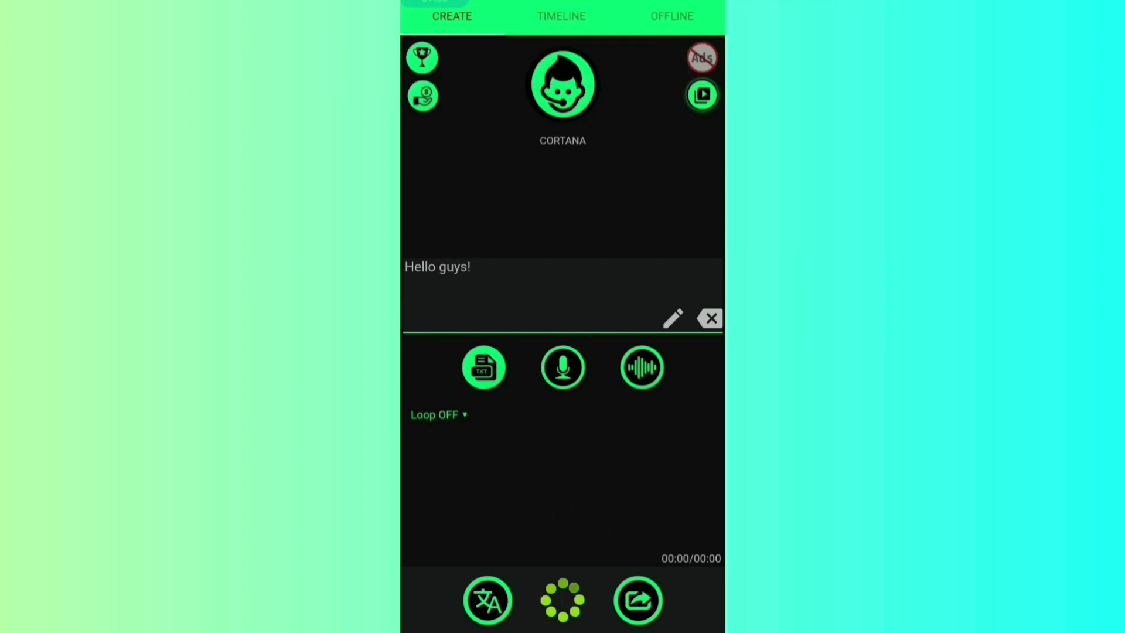
# Step: Browse the Timeline and Offline tabs, ending back on the Create tab
pyautogui.click(575, 15)
pyautogui.click(672, 16)
pyautogui.click(459, 22)
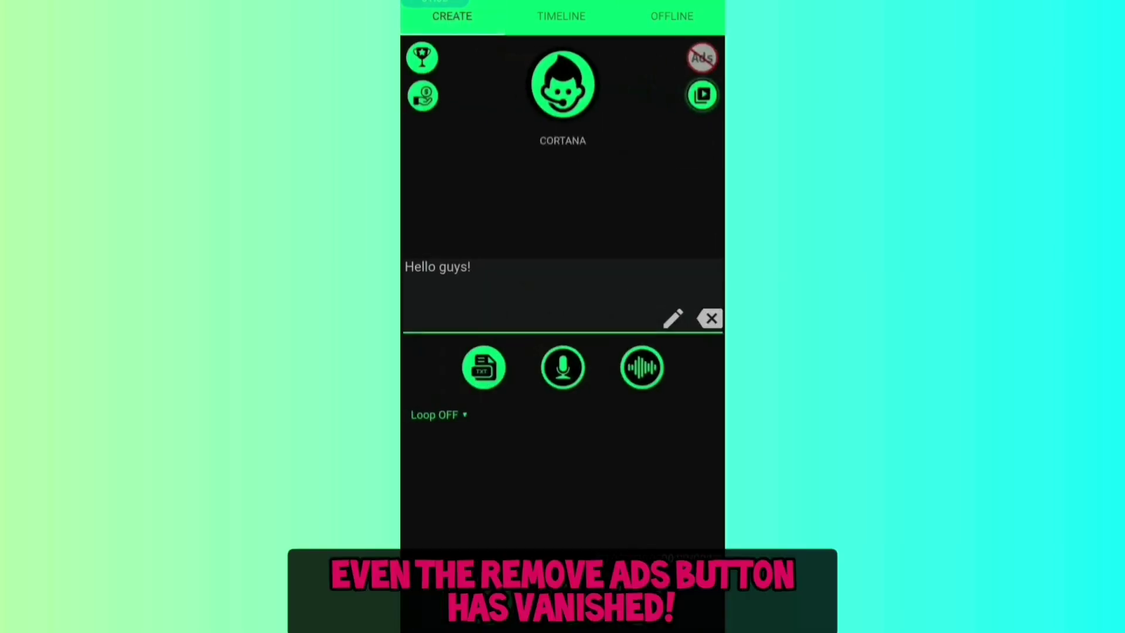
pyautogui.click(561, 16)
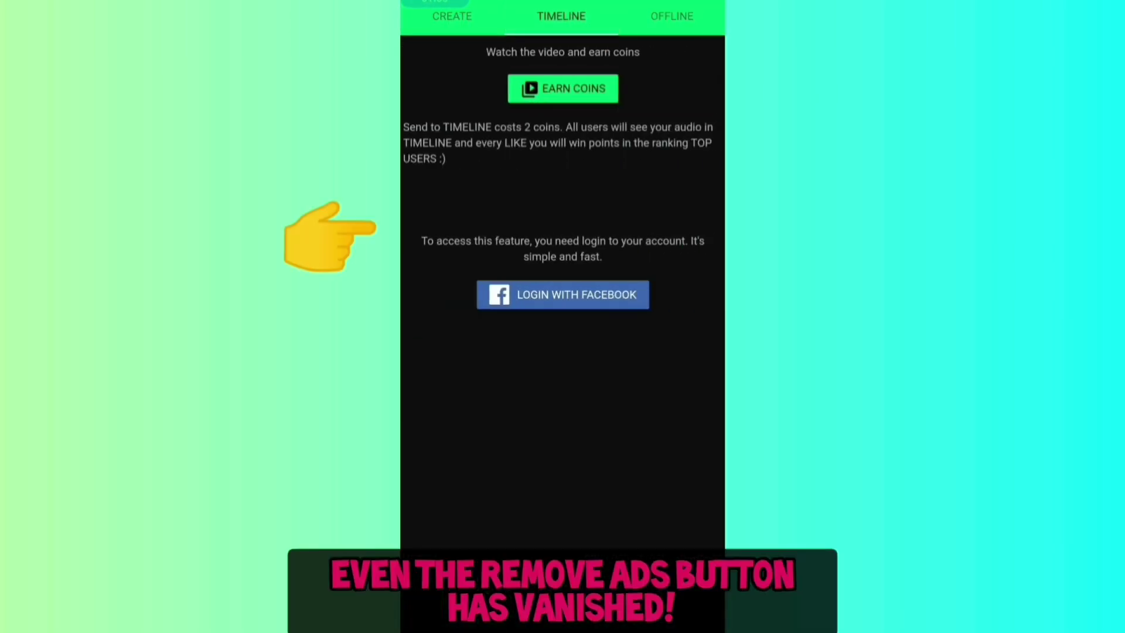
pyautogui.click(462, 18)
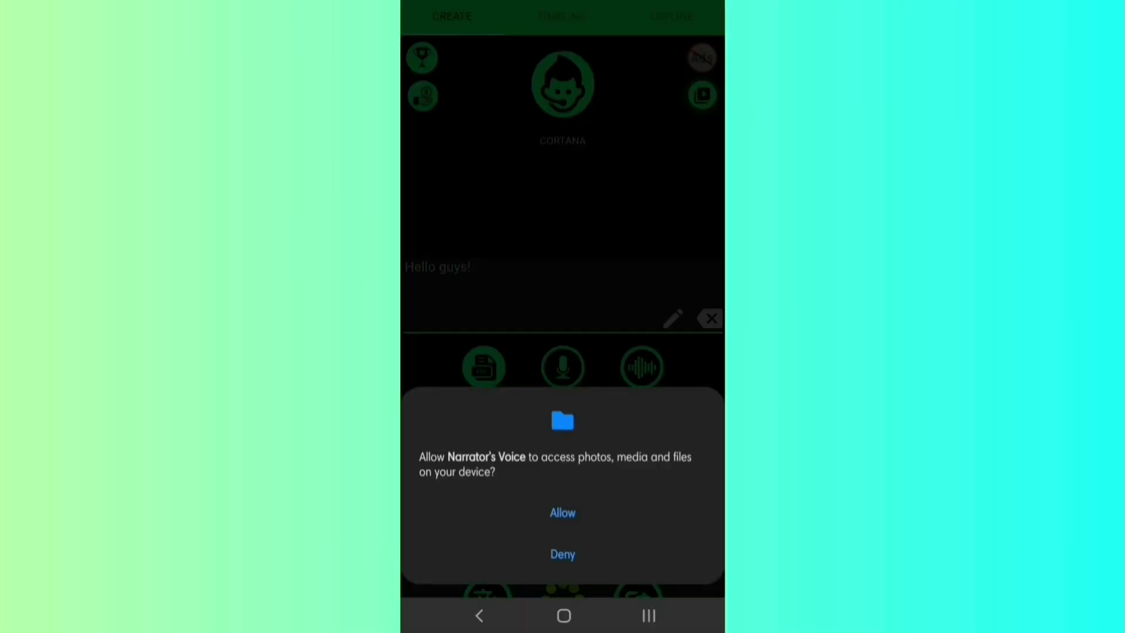